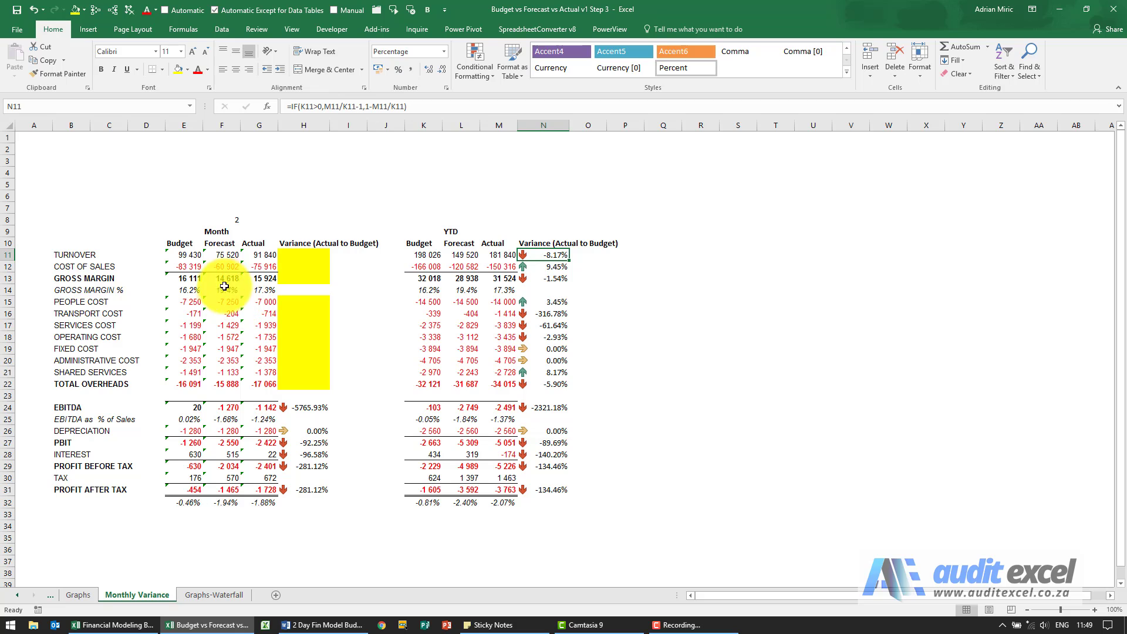
- Inspect the formulas behind the month number, the monthly Budget and the YTD Budget figures
click(230, 218)
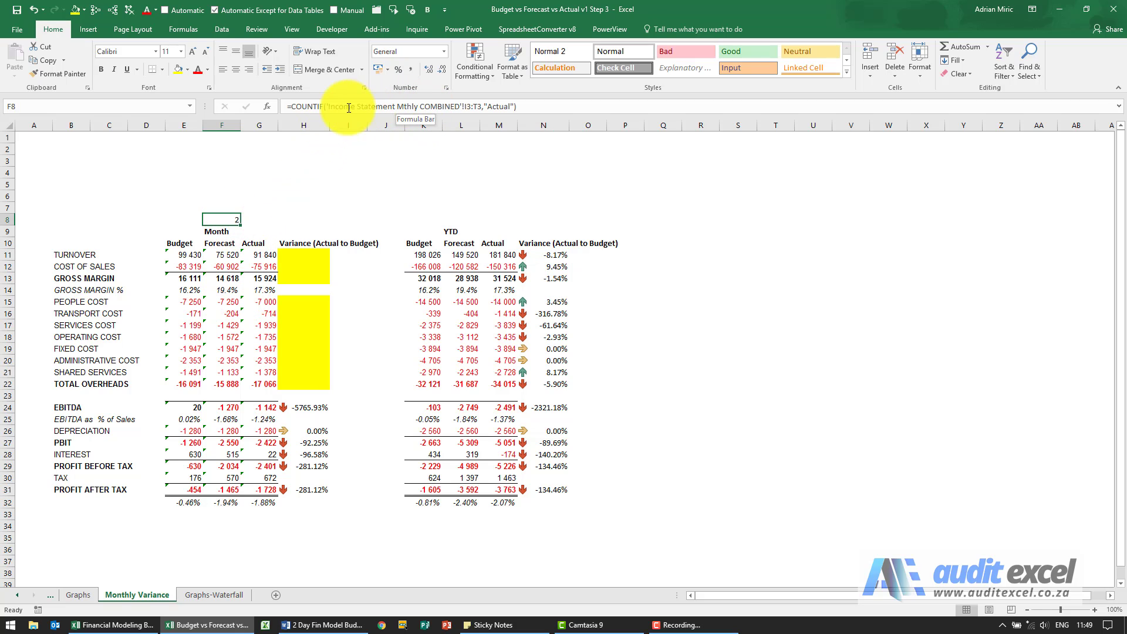
click(185, 254)
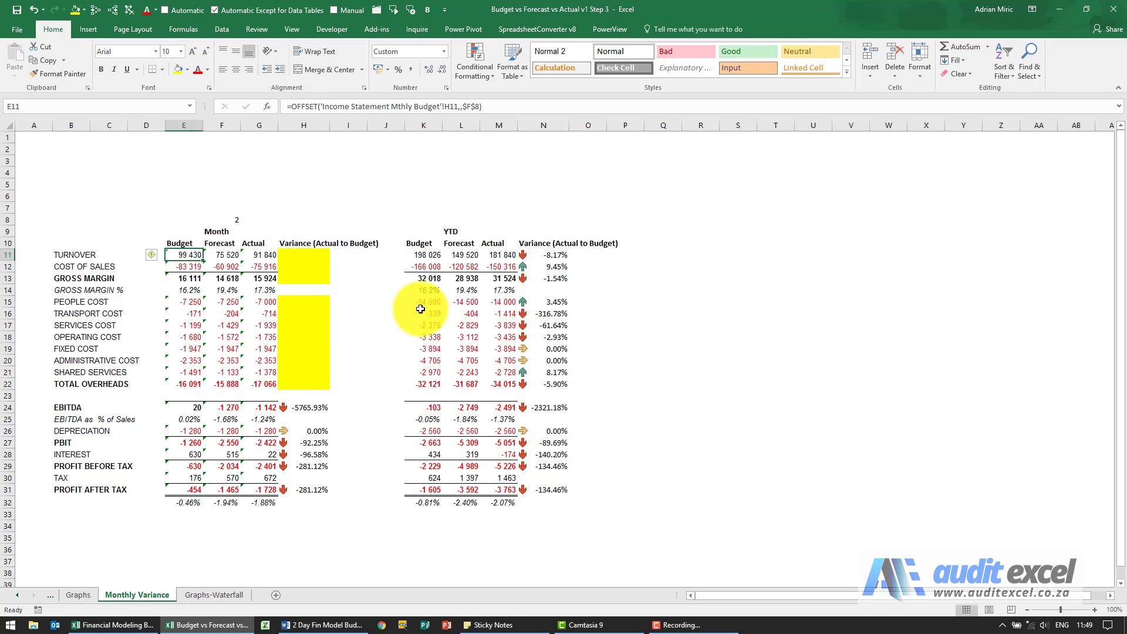
click(432, 256)
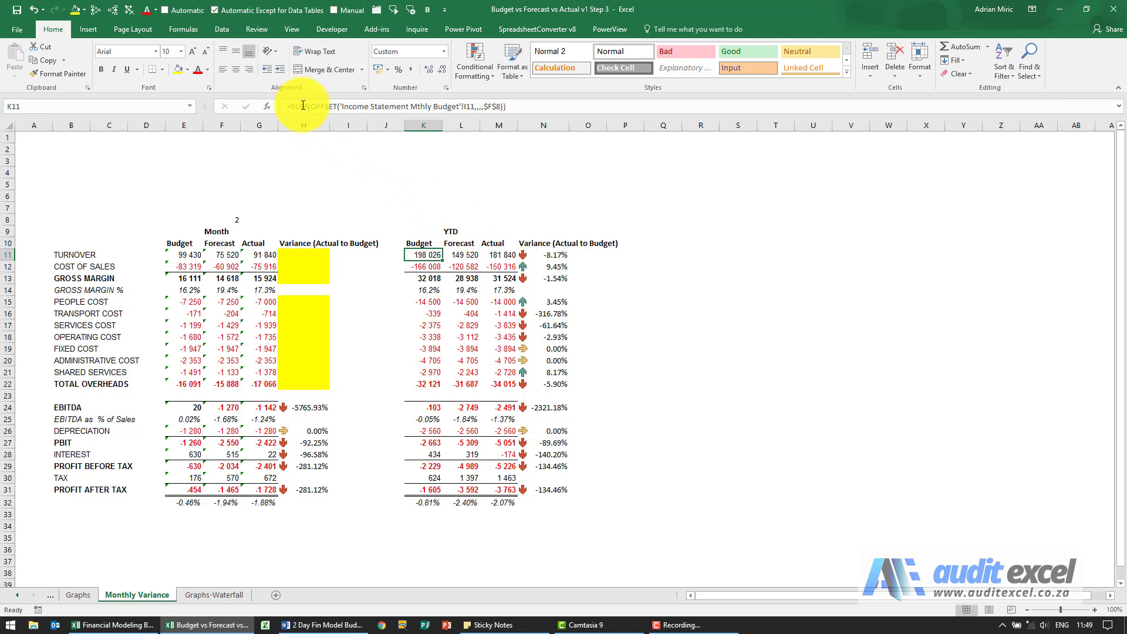
- Enter =G11/E11-1 in H11 (-7.63%) and fill it down to H12 (-8.88%)
click(314, 252)
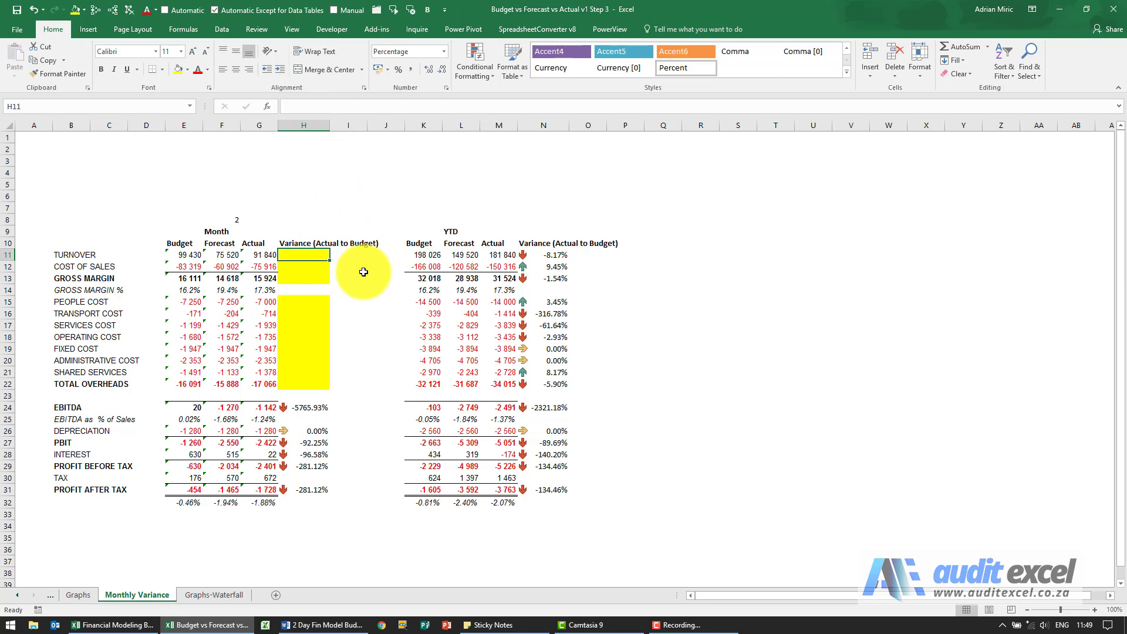
text(=)
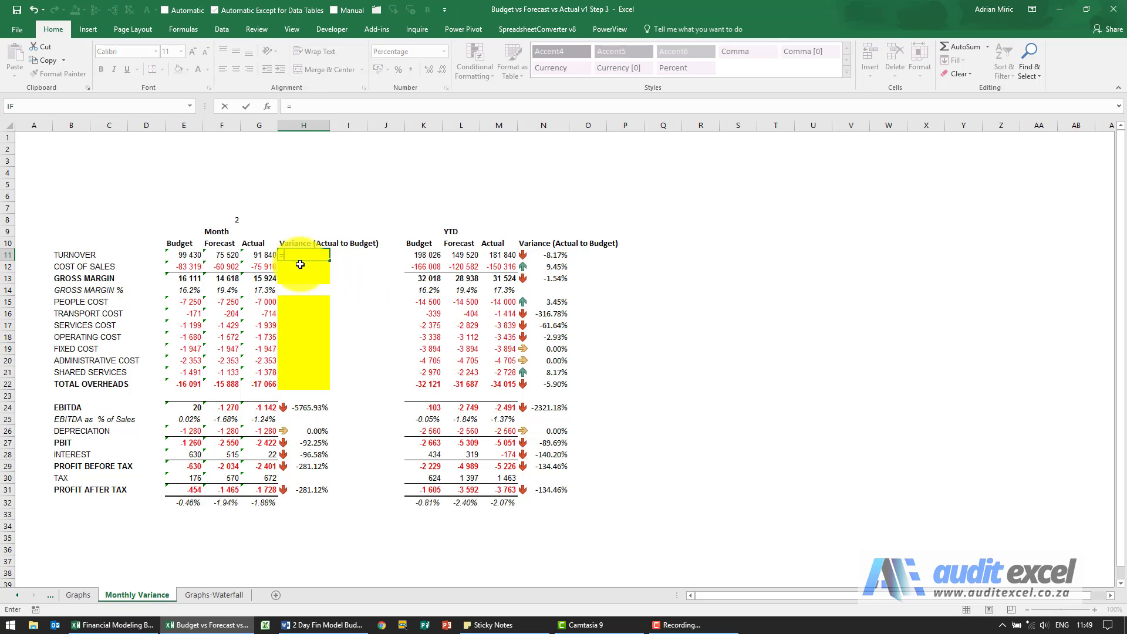
click(268, 256)
text(/)
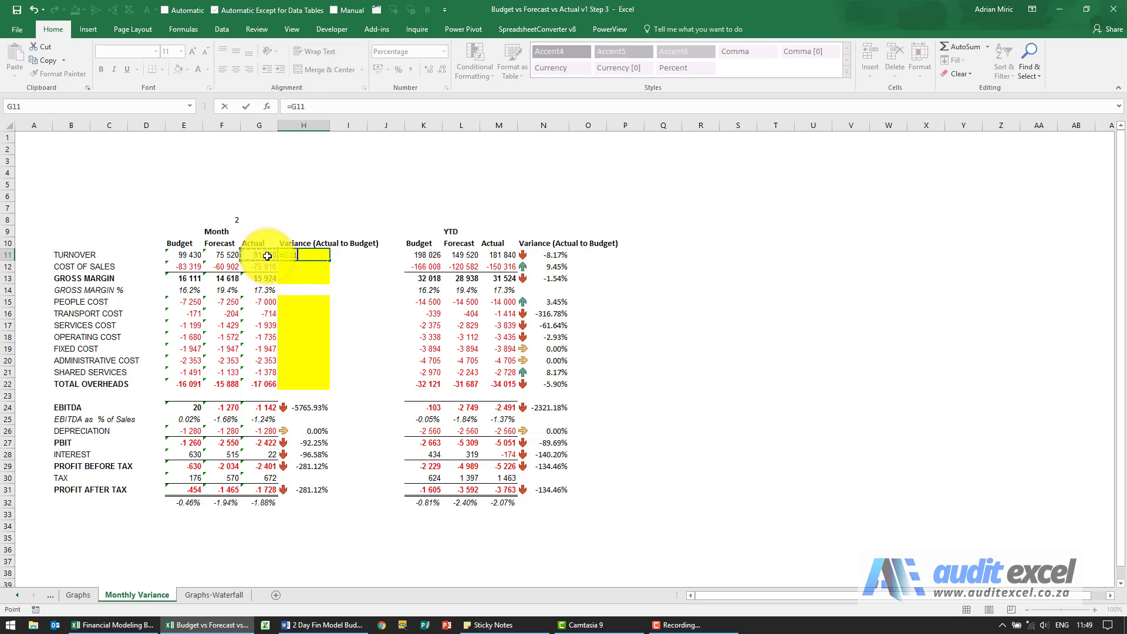
click(194, 254)
text(-1)
key(ctrl+Return)
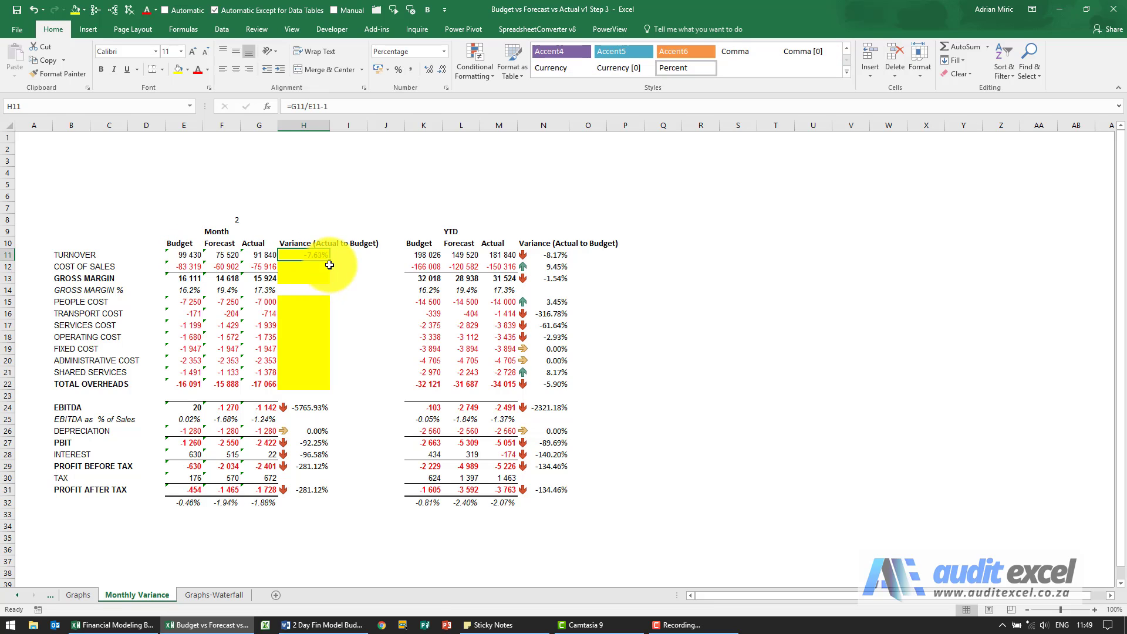
drag(329, 260, 330, 271)
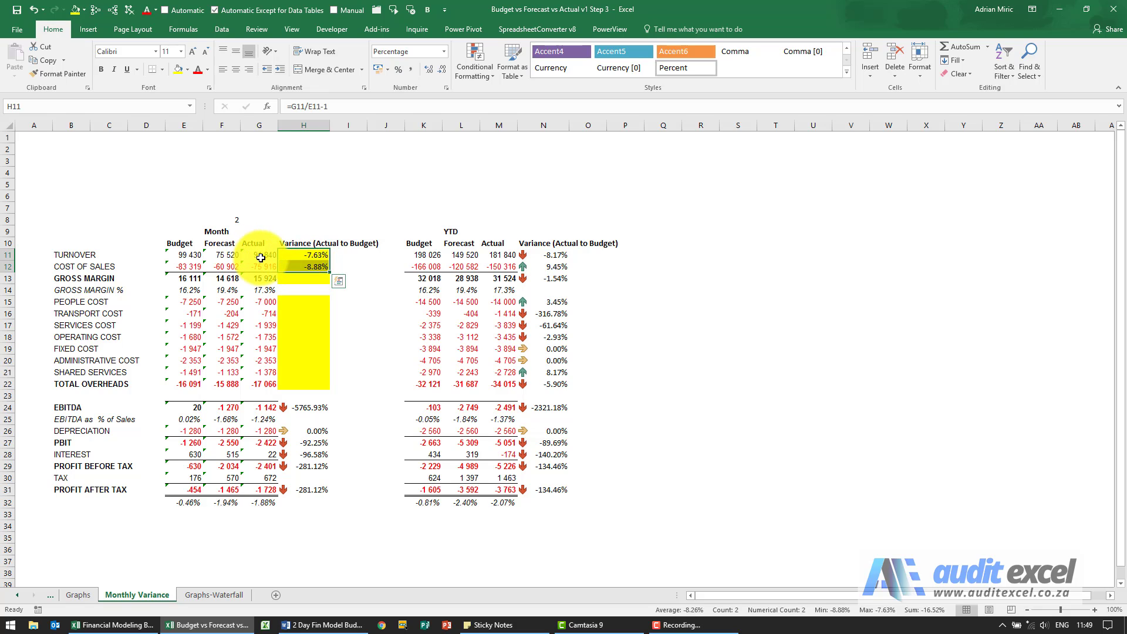
- Begin rewriting H11 as an IF formula testing G11>0, copying the existing G11/E11-1 calculation
click(300, 254)
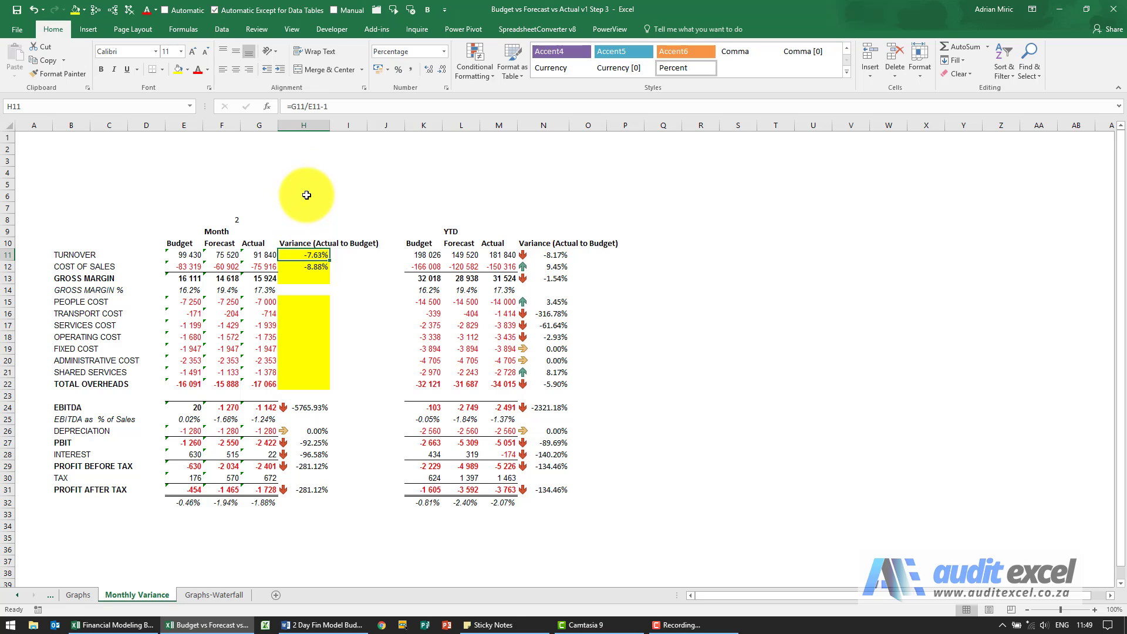
click(290, 106)
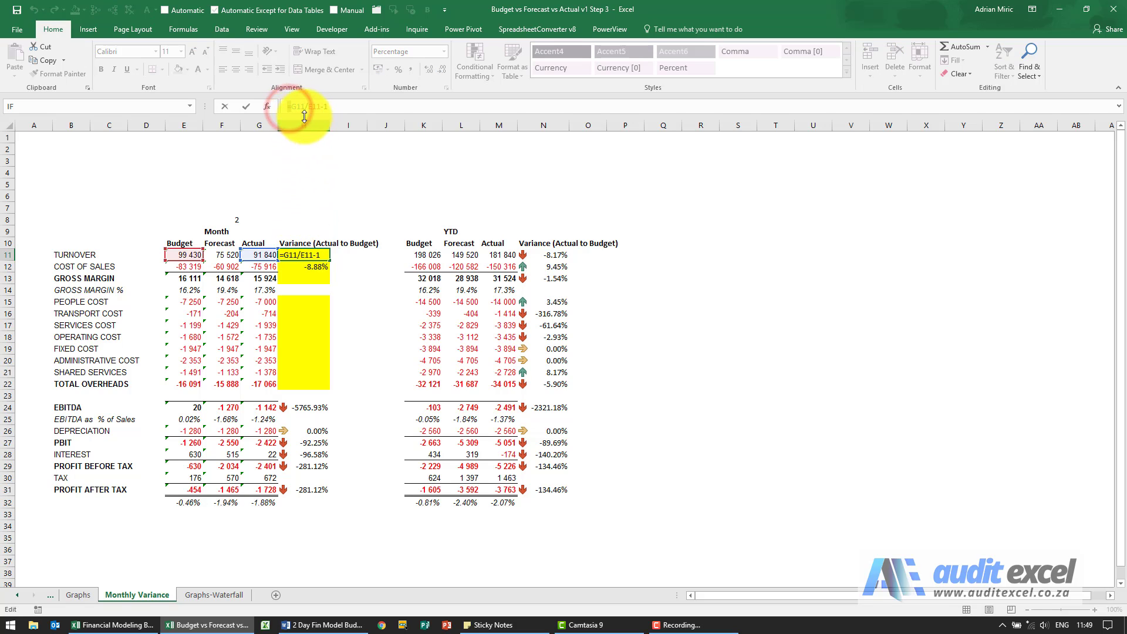
click(291, 106)
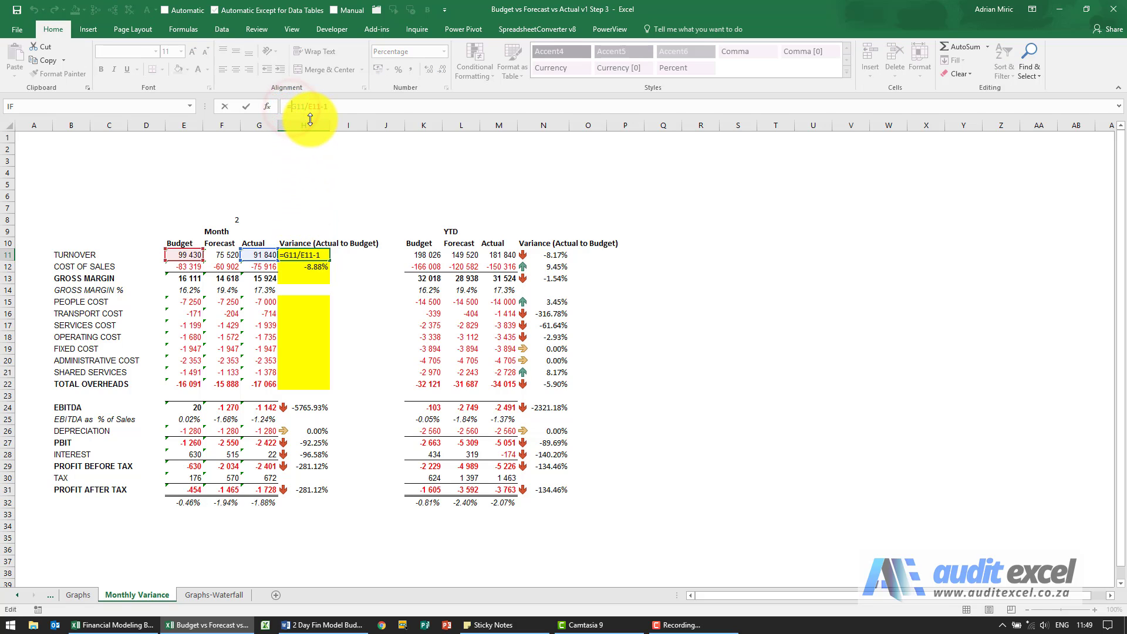
text(if()
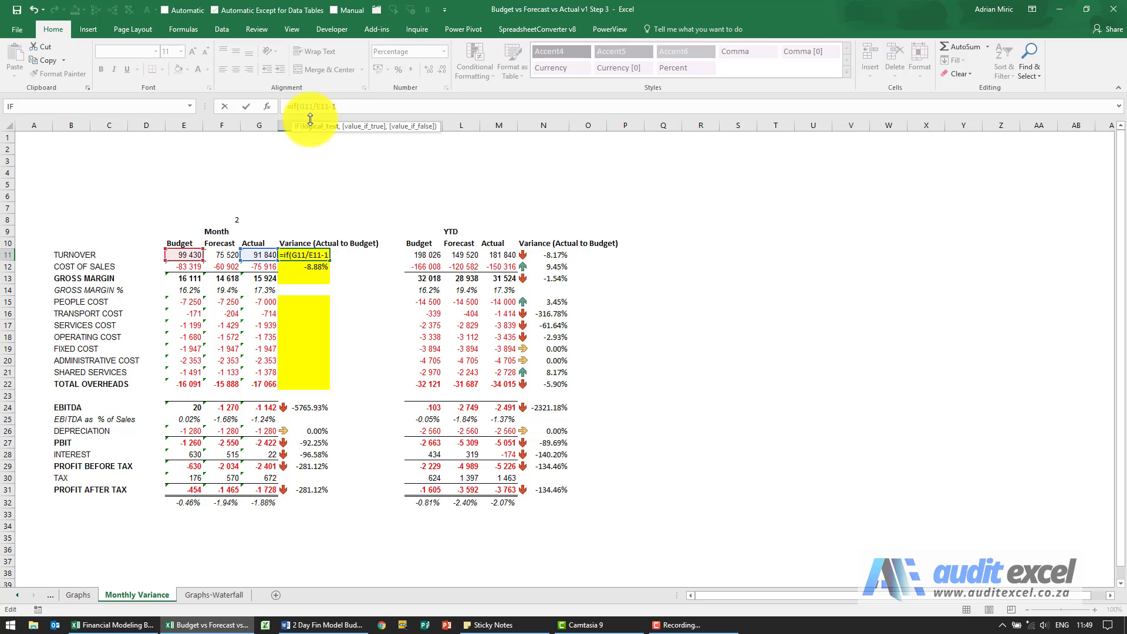
click(261, 253)
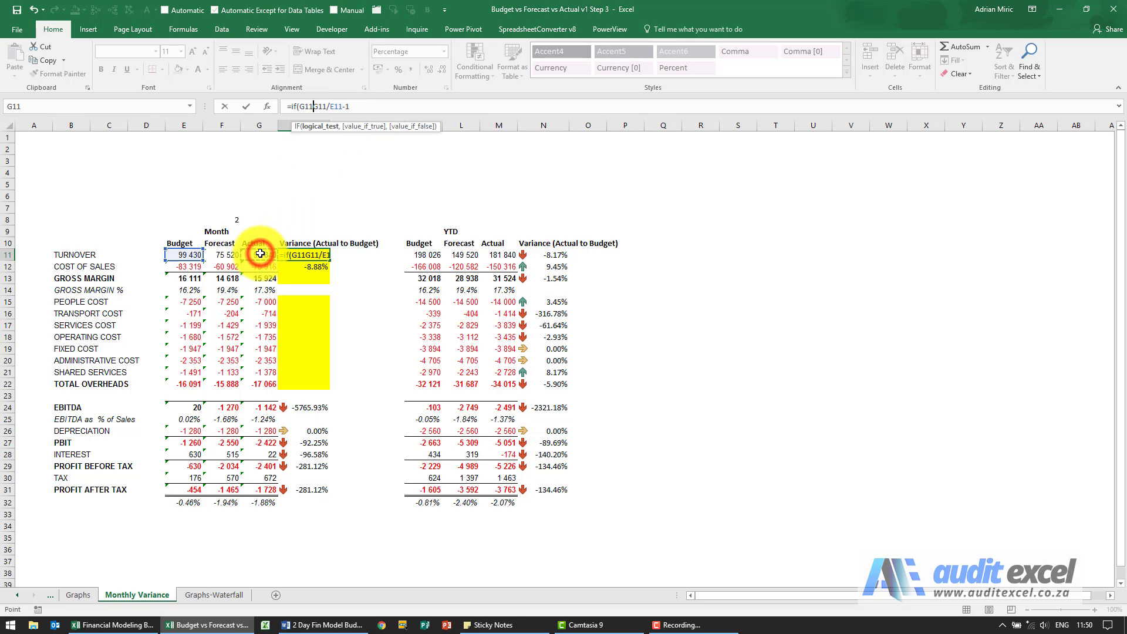
text(>0)
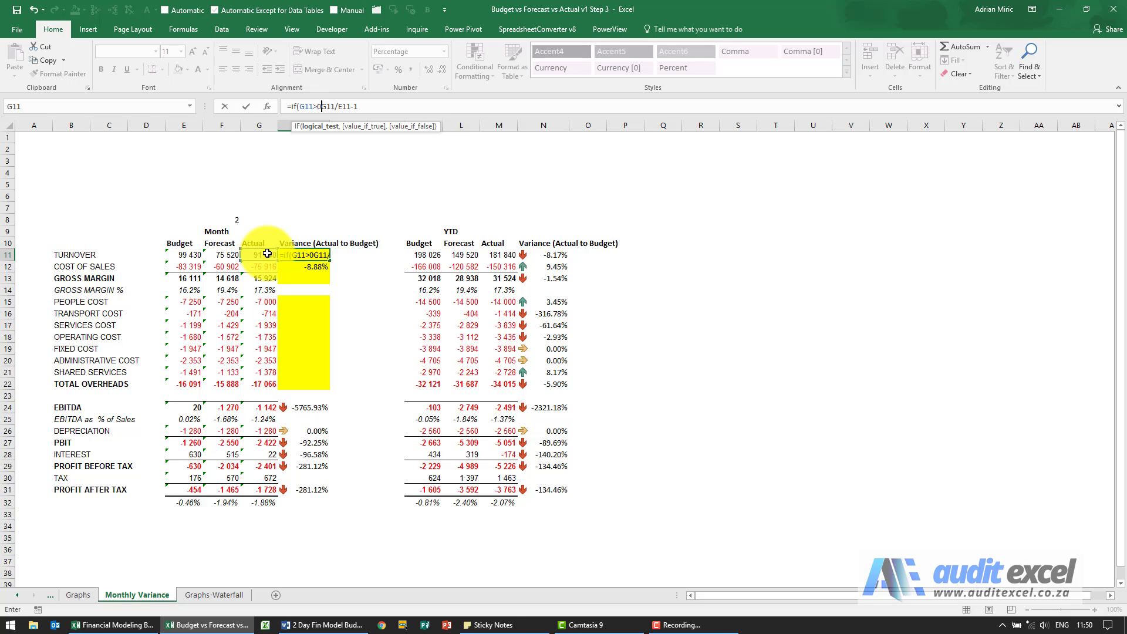
text(,)
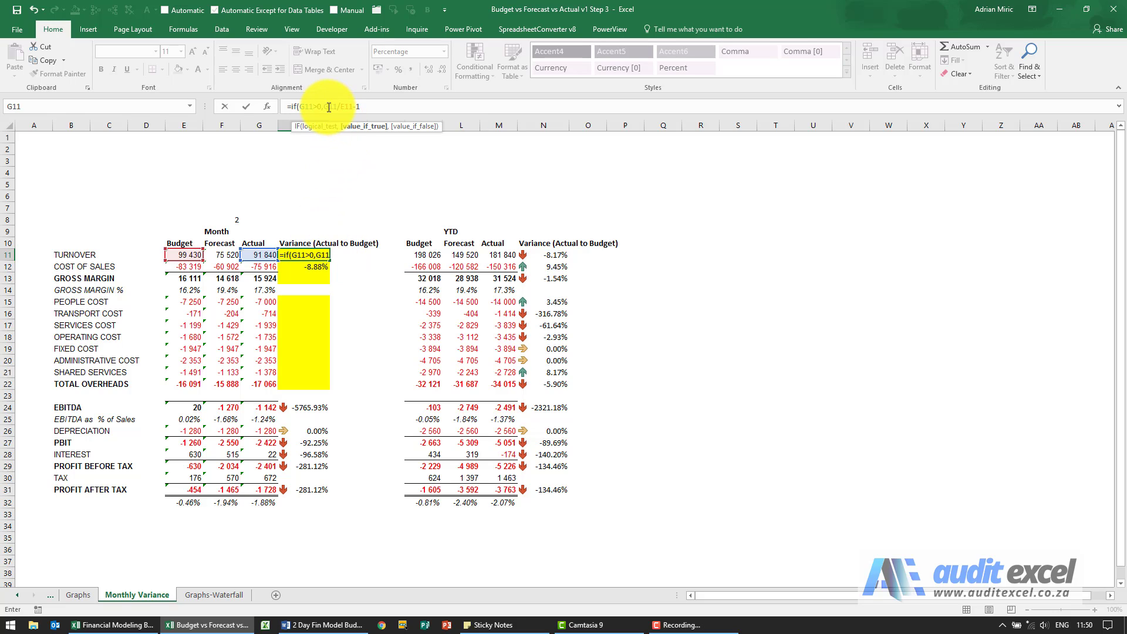
drag(323, 107, 356, 109)
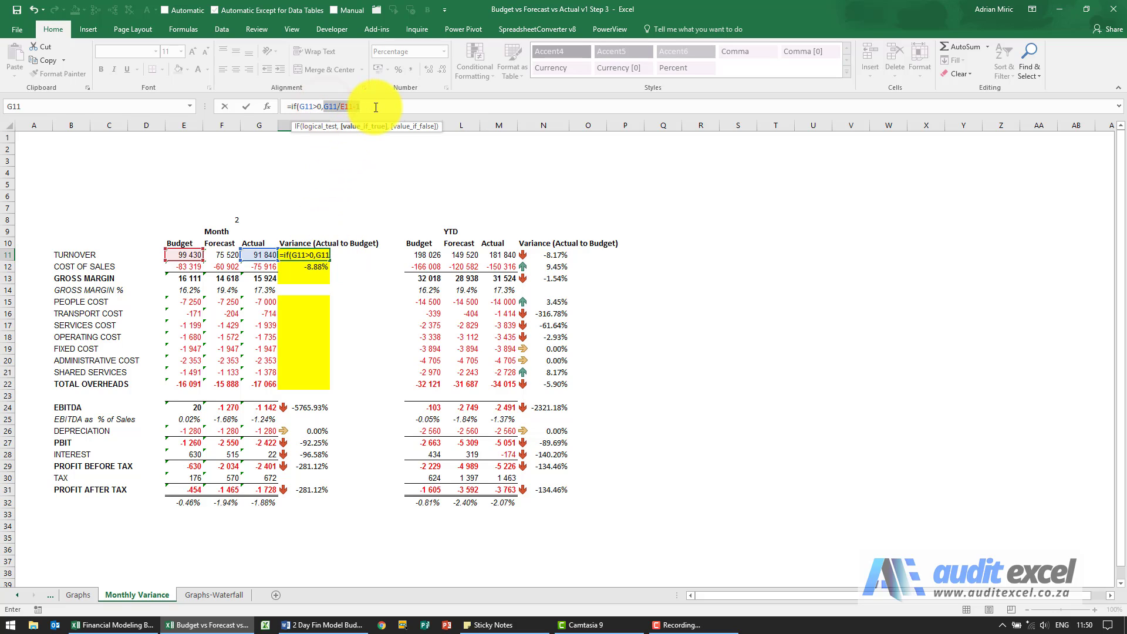
key(ctrl+c)
- Complete =IF(G11>0,G11/E11-1,1-G11/E11) in H11, still -7.63%, and copy the cell
click(376, 106)
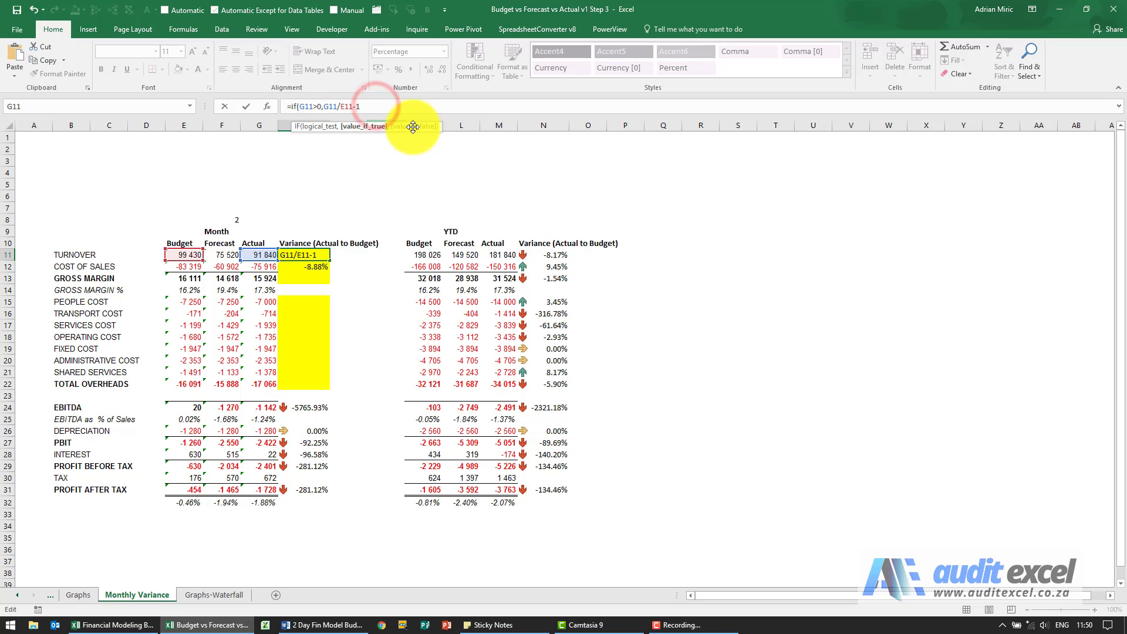
text(,)
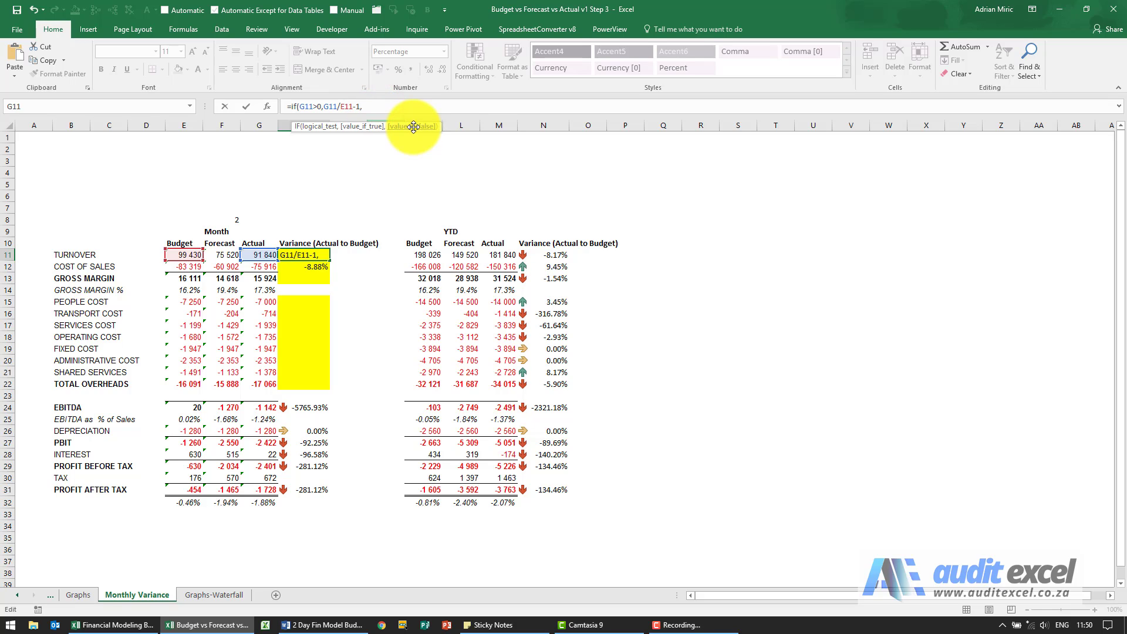
key(ctrl+v)
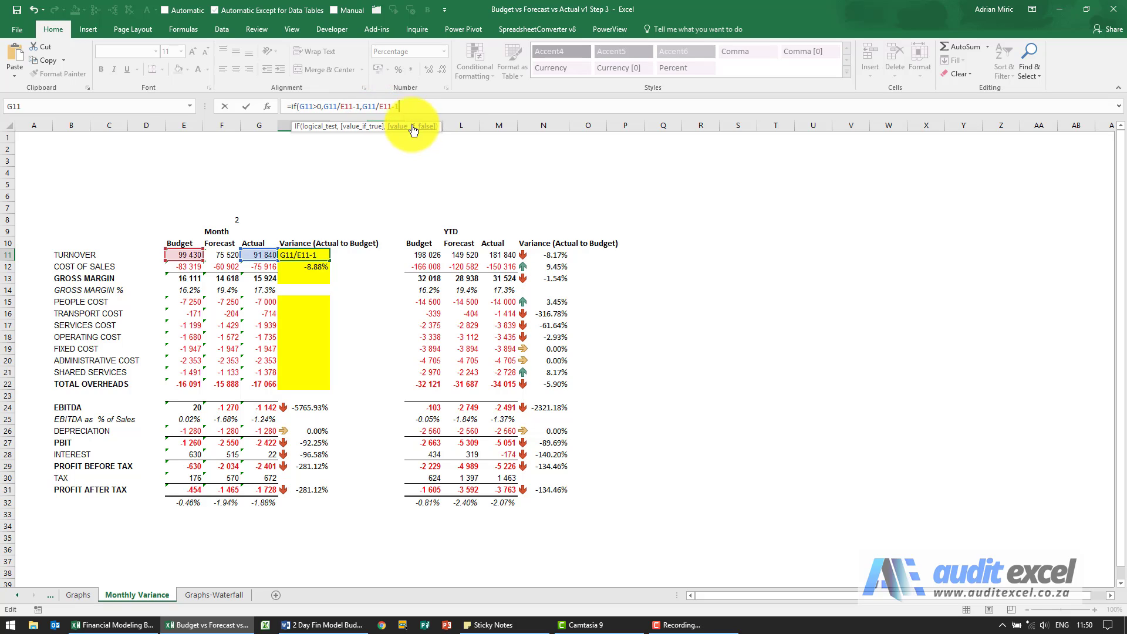
click(420, 106)
key(BackSpace)
key(BackSpace)
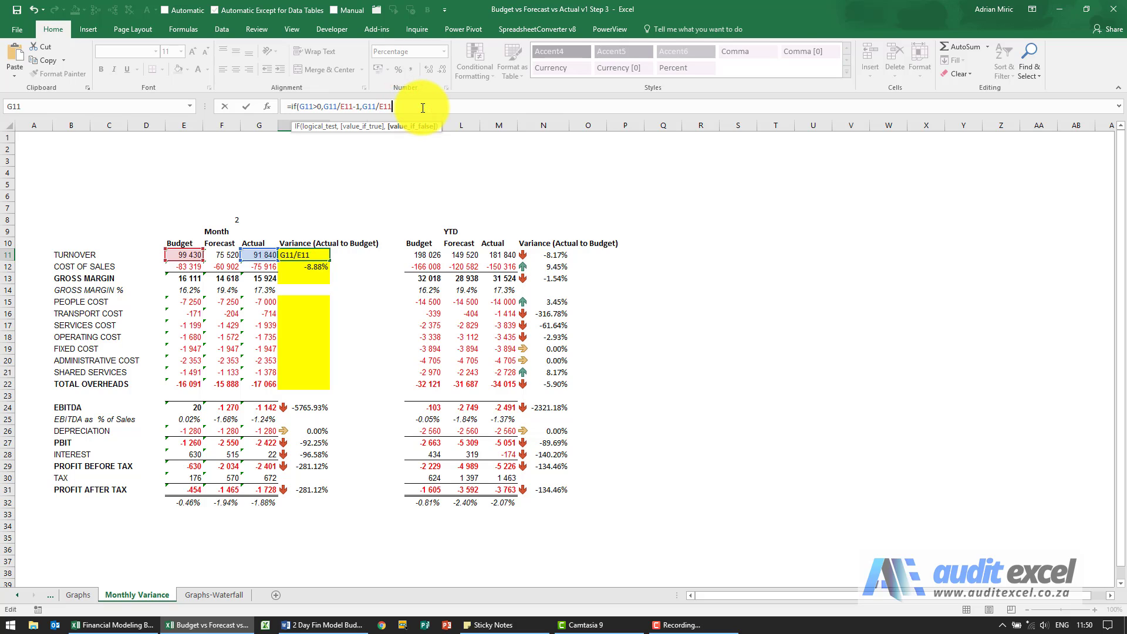
click(365, 106)
text(1-)
click(411, 110)
text())
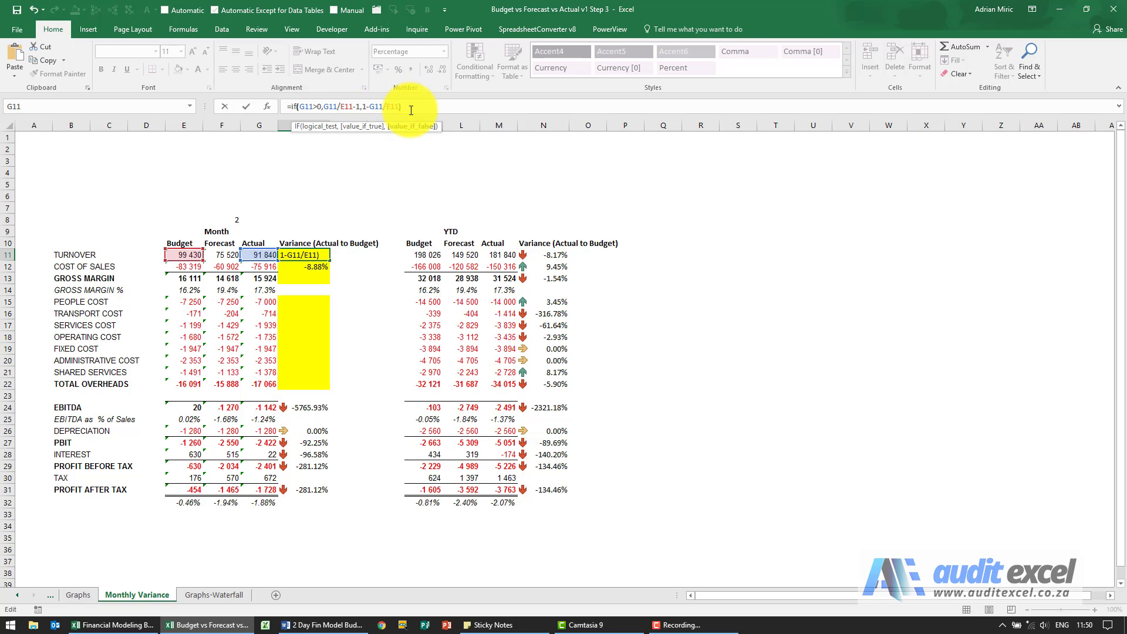
key(ctrl+Return)
key(ctrl+c)
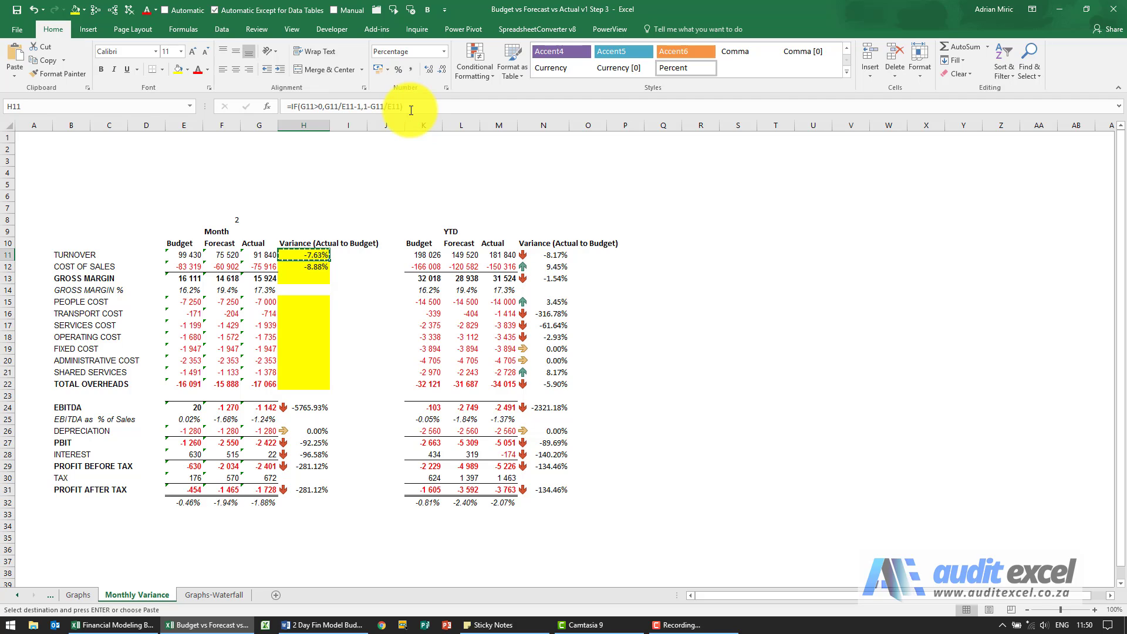
- Paste the IF variance formula into H12, H13 and H15:H22, giving Cost of Sales 8.88% and Total Overheads -6.06%
key(Down)
key(ctrl+v)
key(Down)
key(ctrl+v)
key(Down)
key(Down)
key(shift+Down)
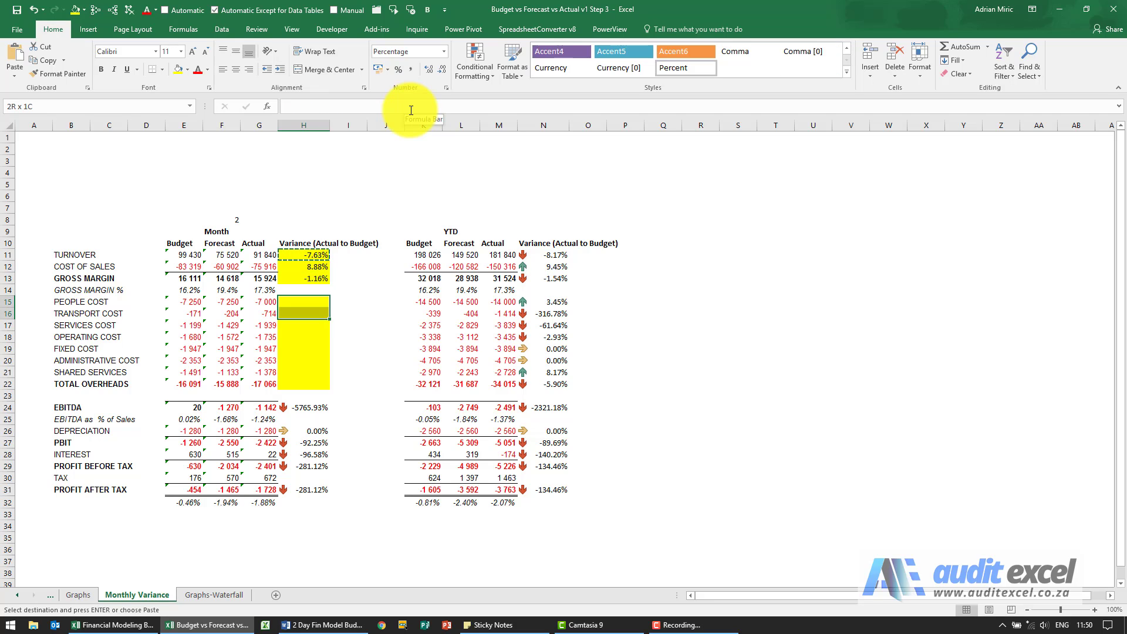
key(shift+Down)
key(shift+Down)
key(shift+Down)
key(shift+Down)
key(shift+Down)
key(shift+Down)
key(ctrl+v)
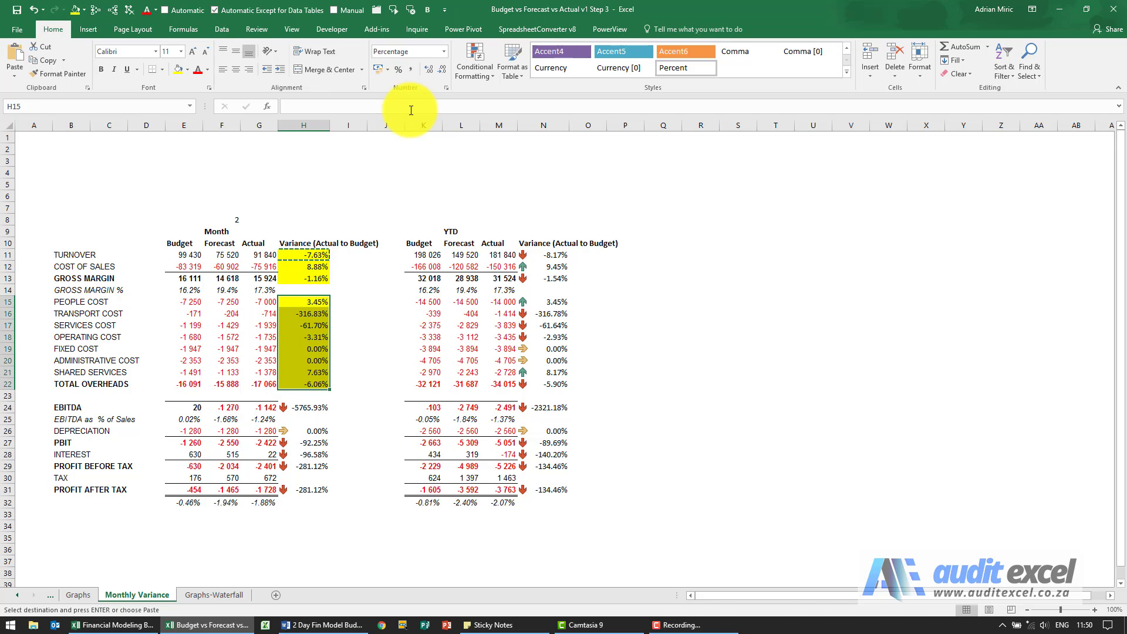
key(shift+Up)
key(shift+Up)
key(shift+Up)
key(shift+Up)
key(shift+Up)
key(shift+Up)
key(shift+Up)
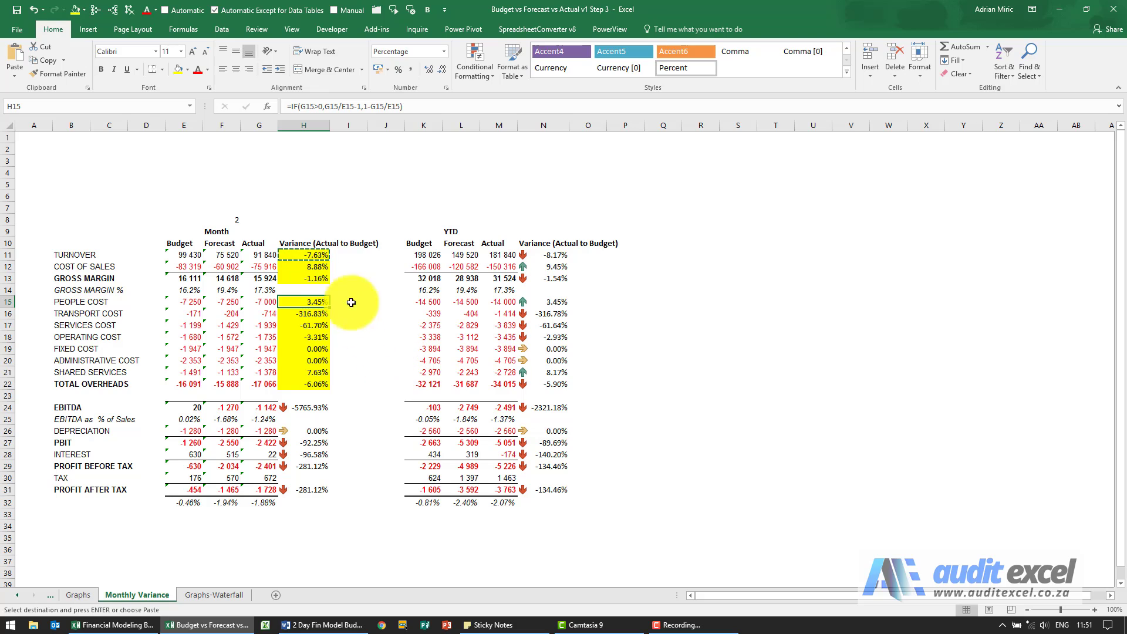
drag(311, 254, 306, 383)
key(ctrl+v)
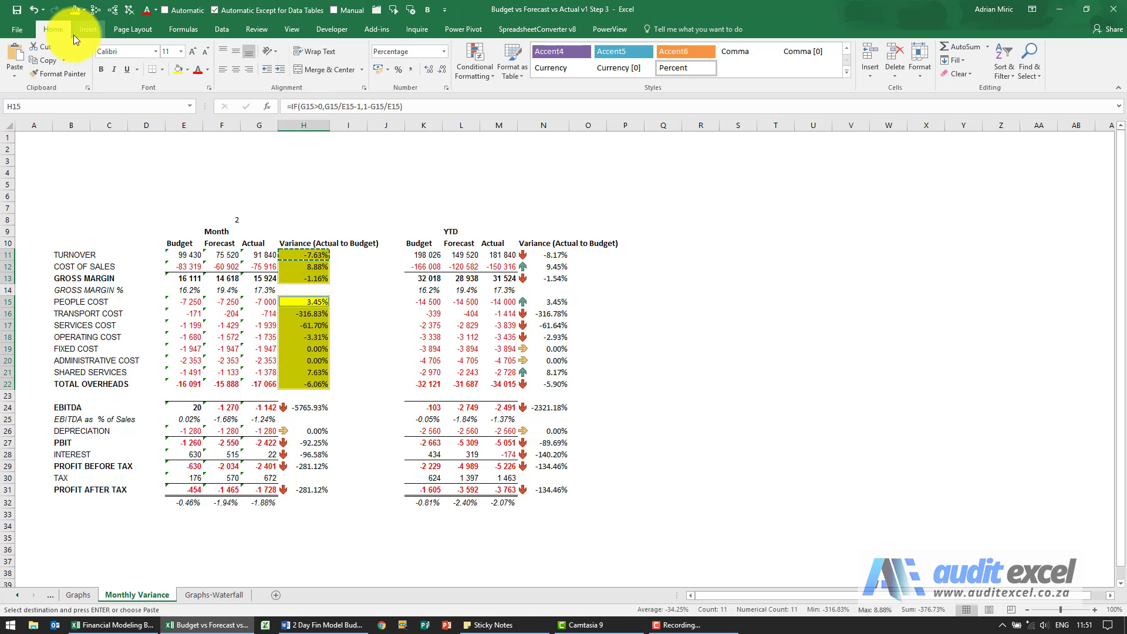
- Apply the Directional three-arrow icon set to the monthly variance cells in column H
click(470, 69)
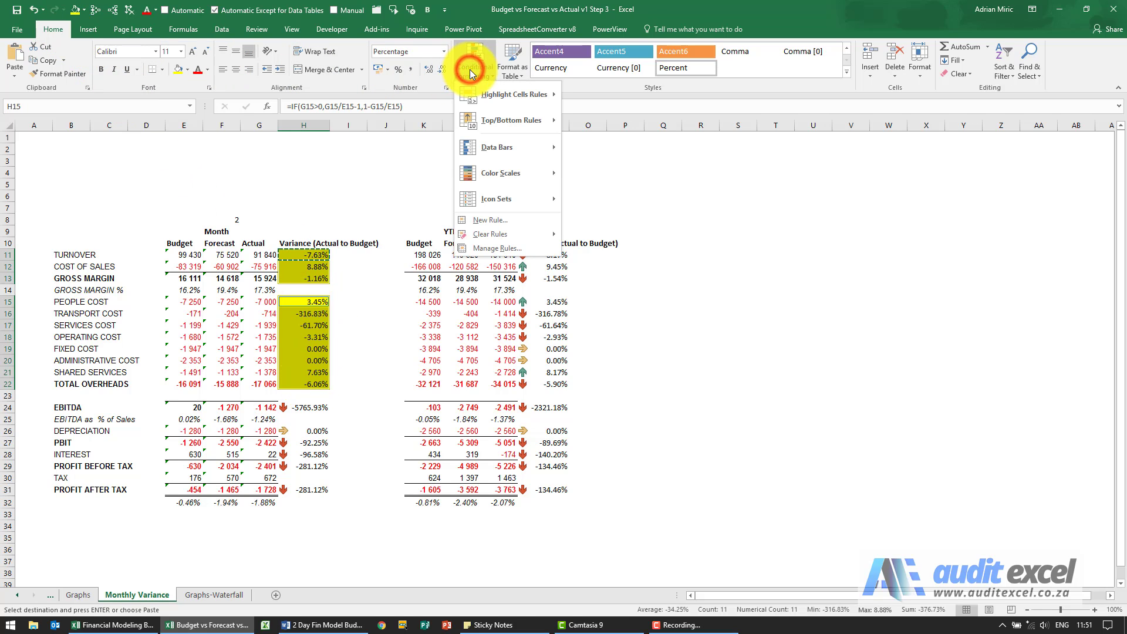
mouse_move(502, 199)
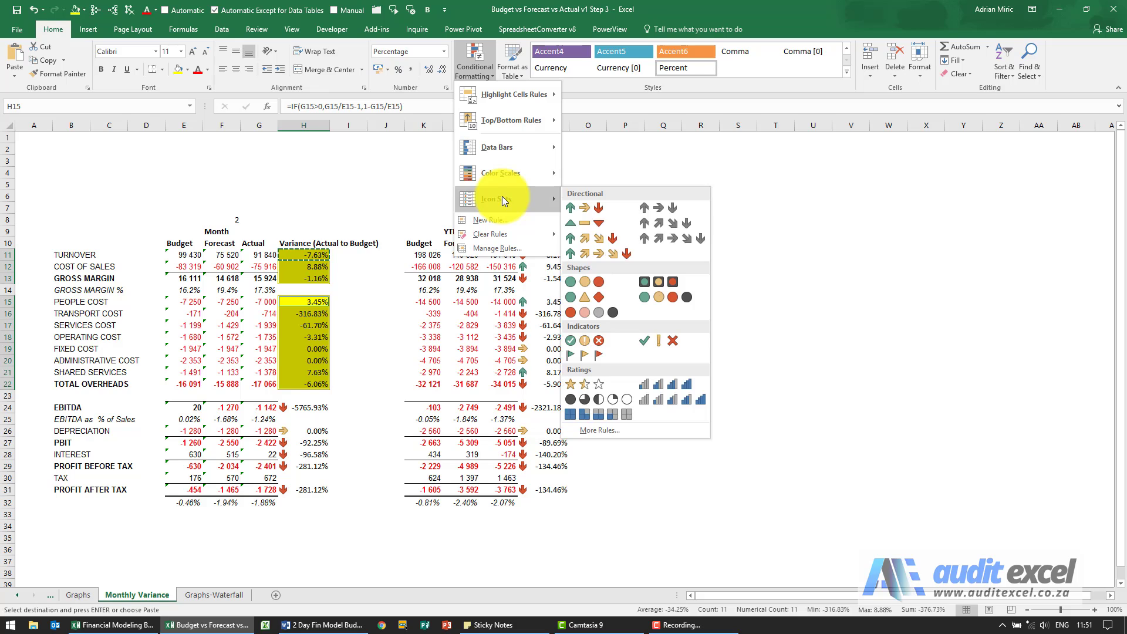
click(595, 208)
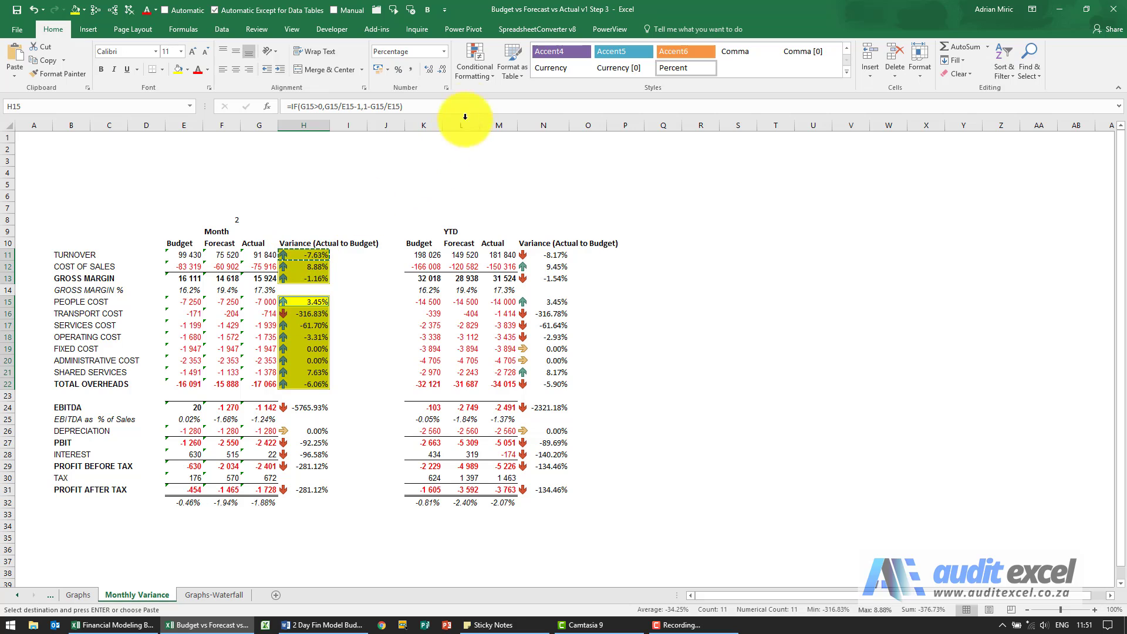
click(479, 69)
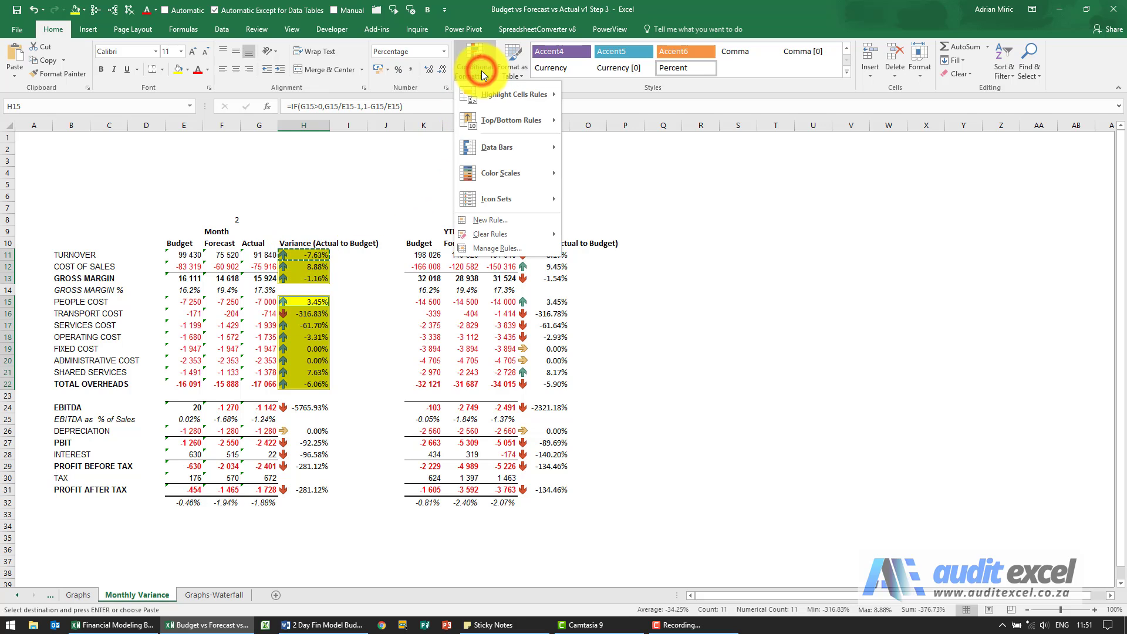
- Edit the Icon Set rule so both arrow thresholds use type Number with value 0, then apply
click(498, 249)
double_click(646, 246)
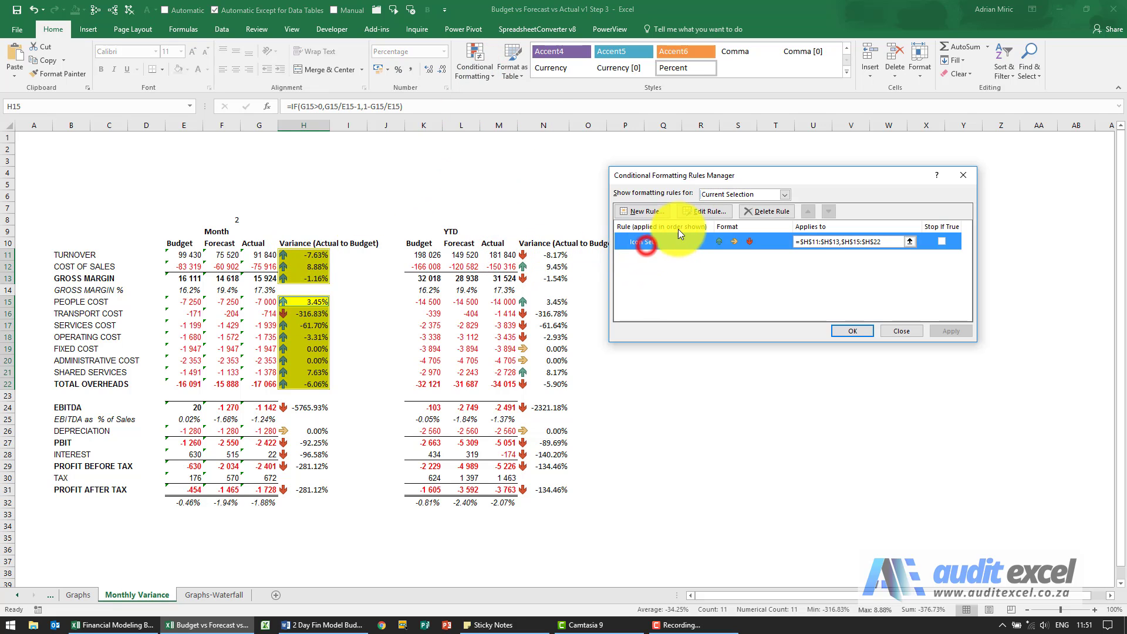
drag(748, 139, 480, 139)
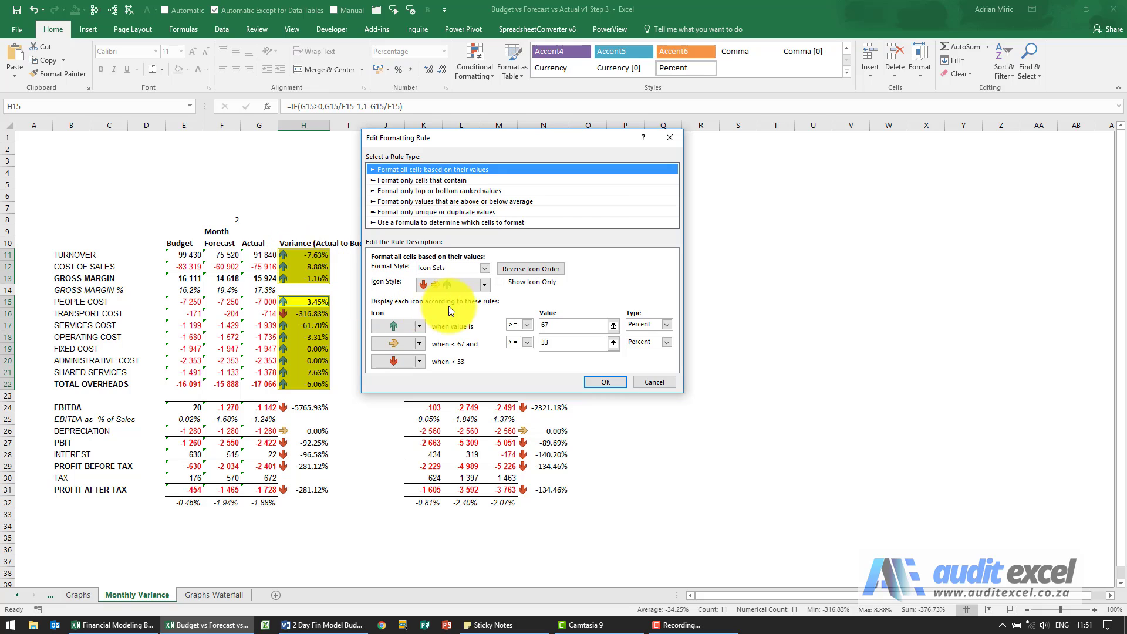
click(666, 325)
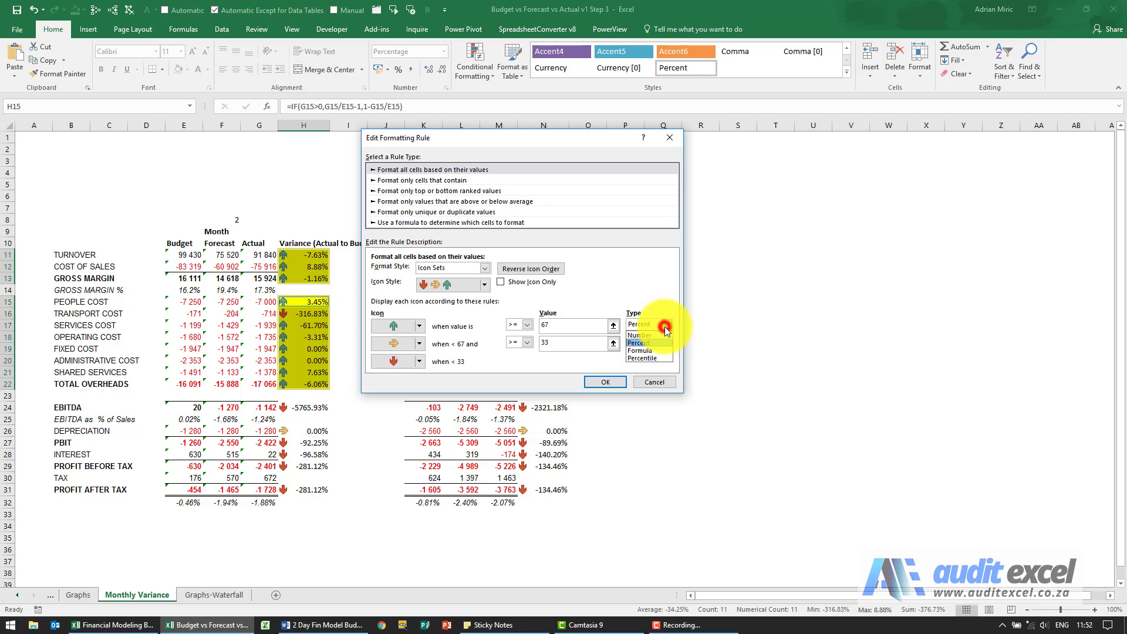
click(661, 335)
click(671, 342)
click(663, 351)
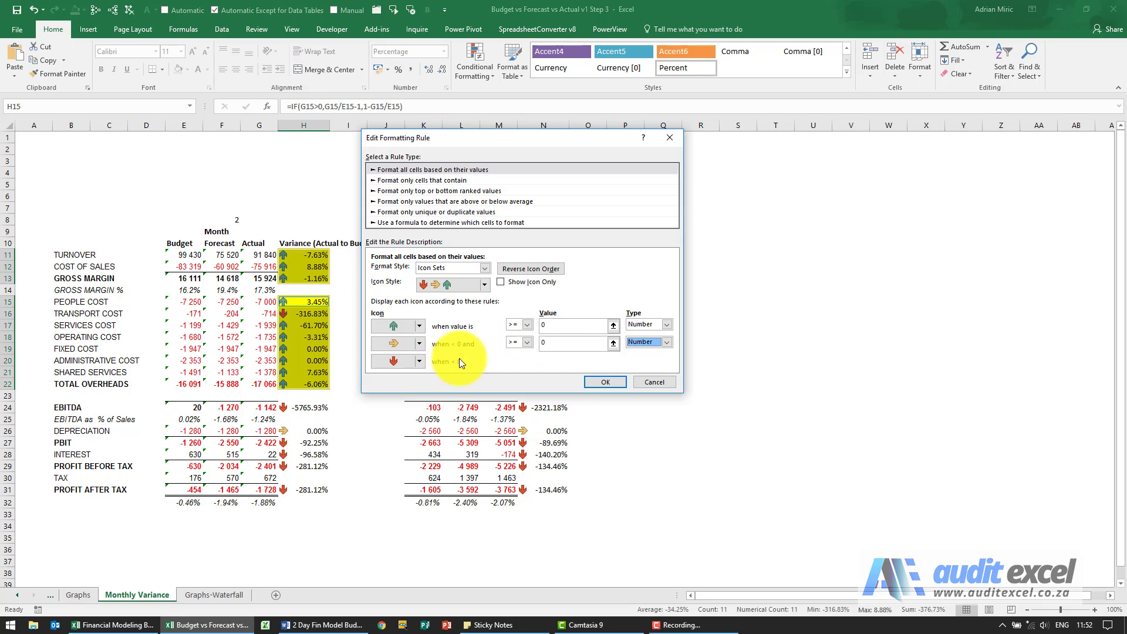
click(599, 381)
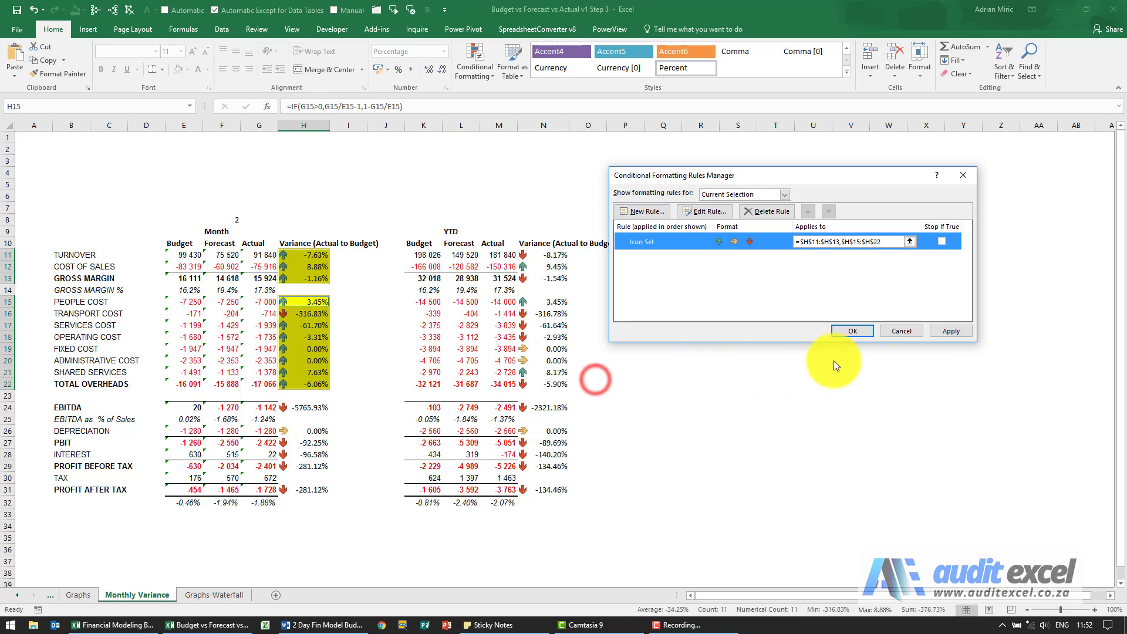
click(936, 331)
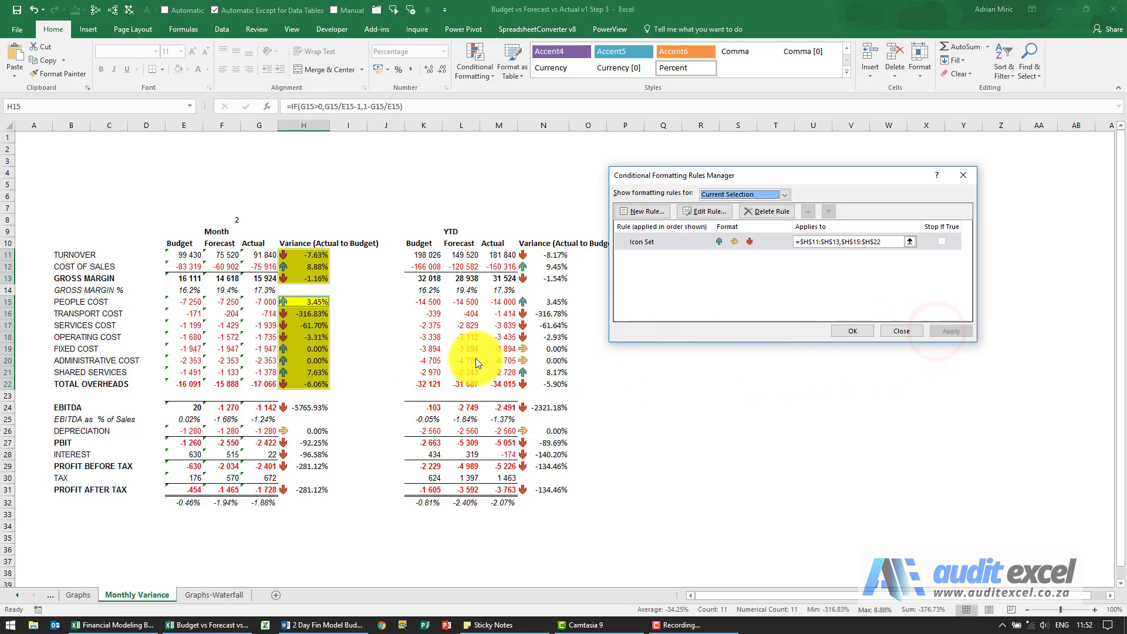